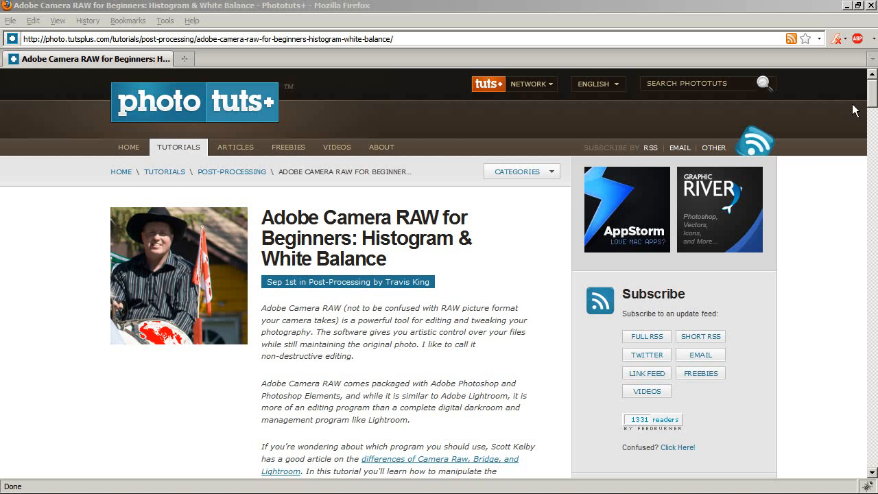
pyautogui.moveTo(872, 103); pyautogui.dragTo(872, 167)
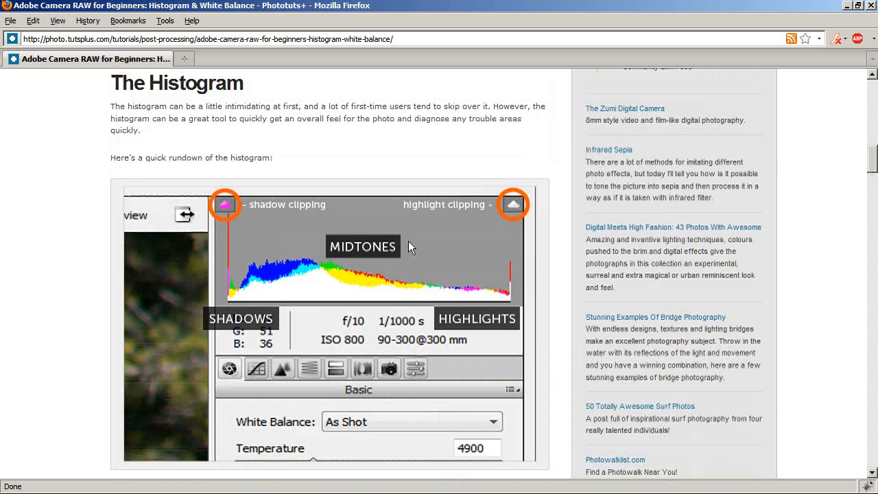
pyautogui.scroll(10, 542, 238)
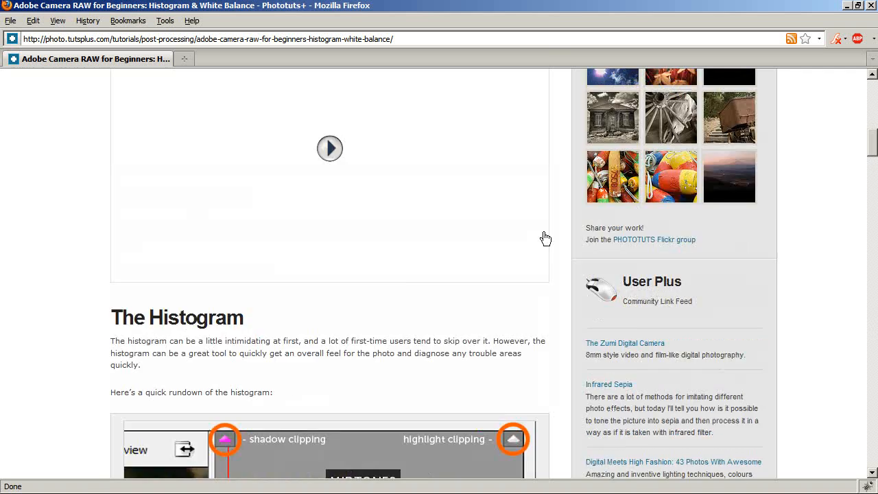
pyautogui.scroll(10, 527, 234)
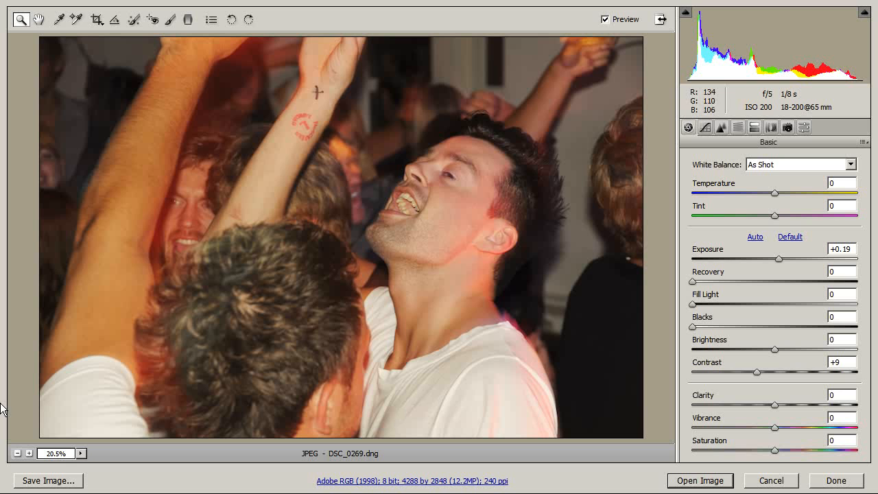
pyautogui.press('Return')
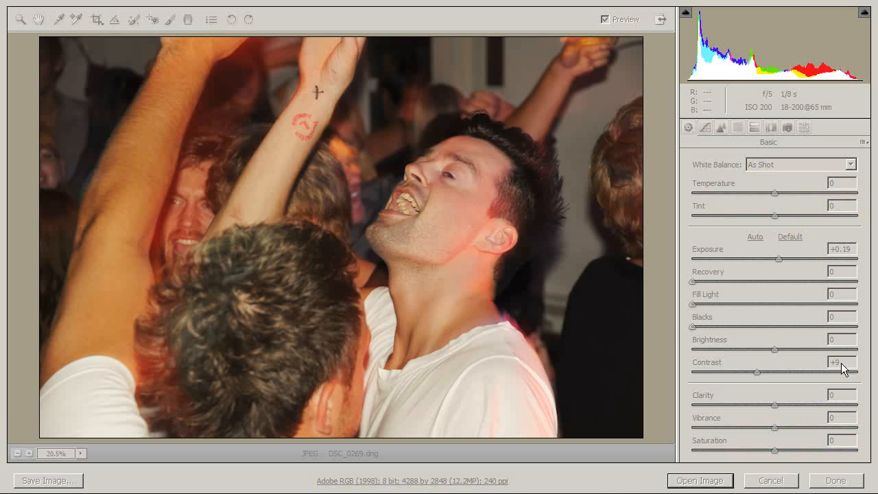
pyautogui.click(599, 482)
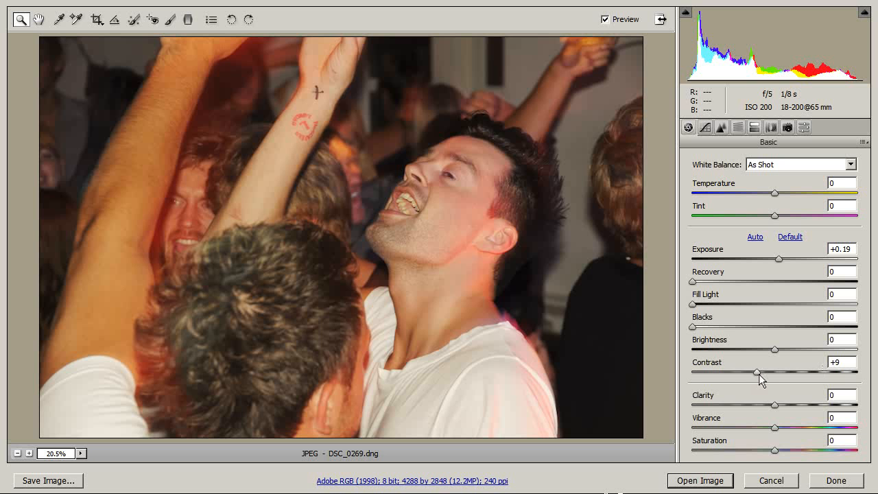
# Set the photo's Fill Light to 33, Contrast to +54 and Clarity to +56.
pyautogui.moveTo(758, 373); pyautogui.dragTo(809, 373)
pyautogui.moveTo(692, 304); pyautogui.dragTo(747, 304)
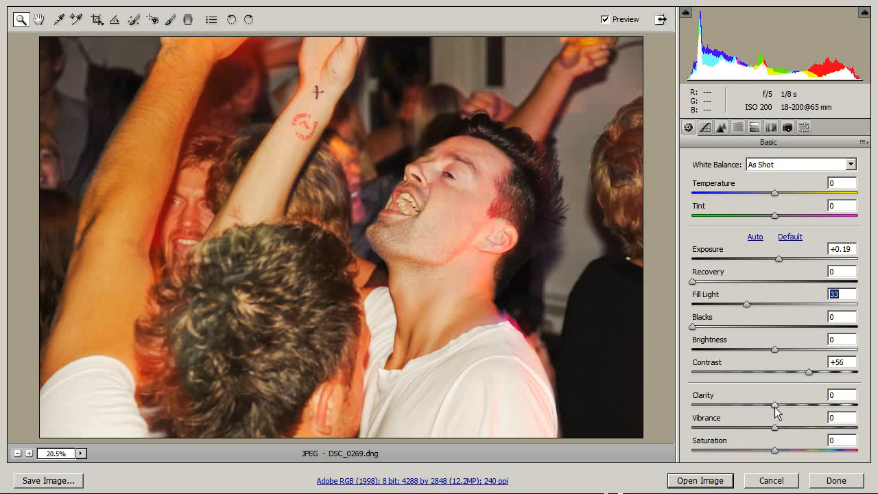
pyautogui.moveTo(776, 406); pyautogui.dragTo(822, 405)
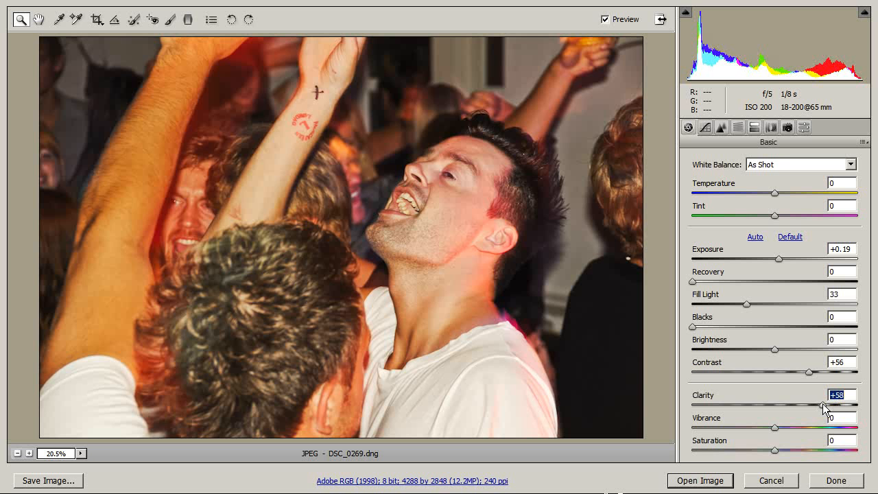
pyautogui.click(845, 396)
pyautogui.moveTo(822, 404); pyautogui.dragTo(822, 405)
pyautogui.moveTo(808, 371); pyautogui.dragTo(805, 371)
pyautogui.click(843, 295)
# Convert the photo to grayscale and adjust the default grayscale mix to Reds -17 and Oranges -1.
pyautogui.click(739, 129)
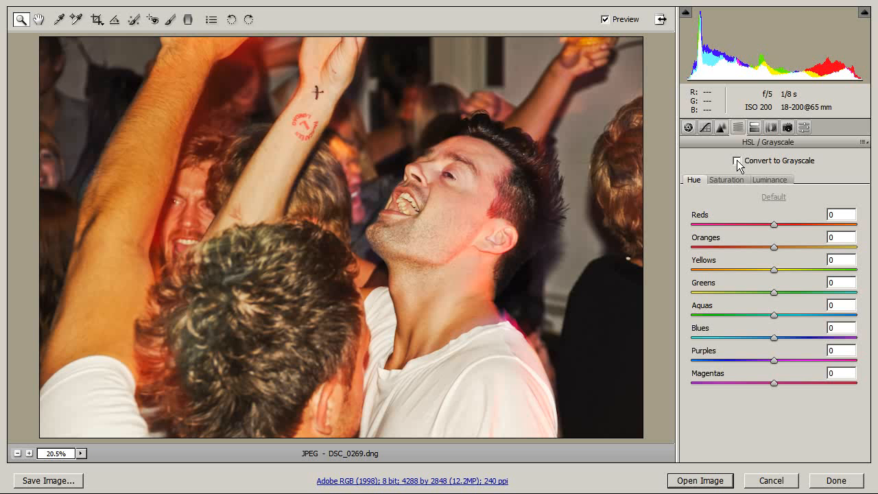
pyautogui.click(737, 161)
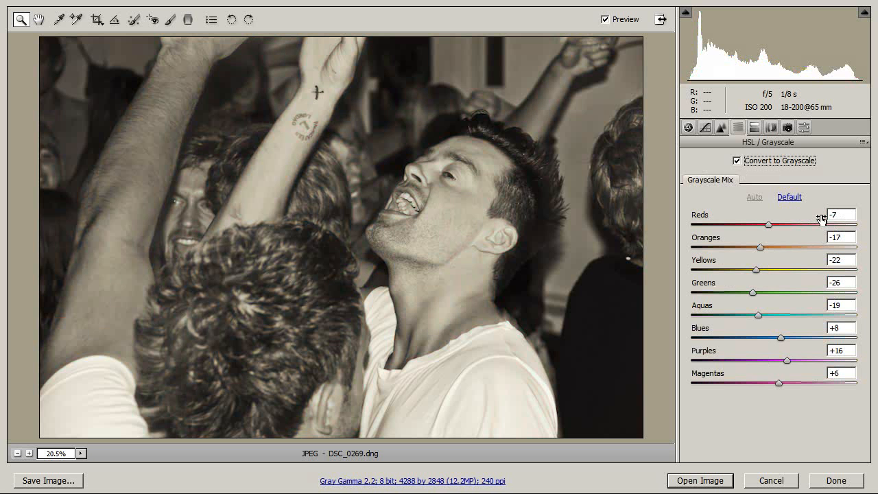
pyautogui.click(790, 197)
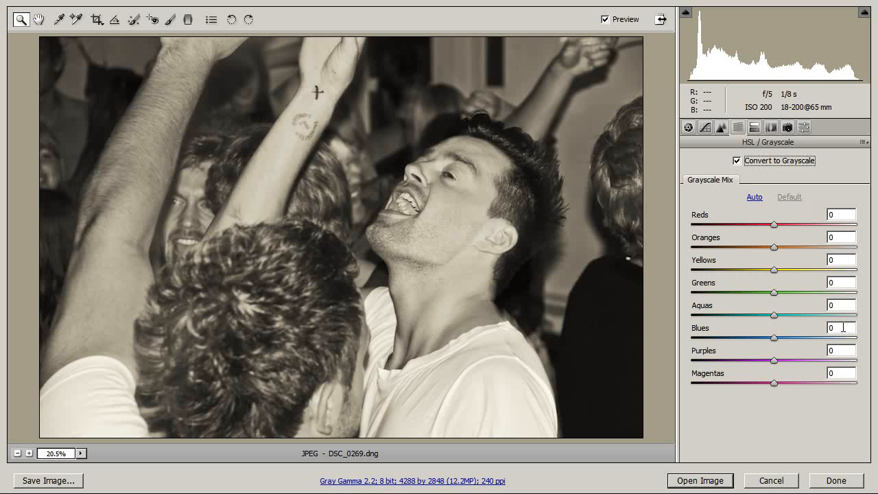
pyautogui.click(757, 199)
pyautogui.click(791, 199)
pyautogui.moveTo(774, 248); pyautogui.dragTo(761, 228)
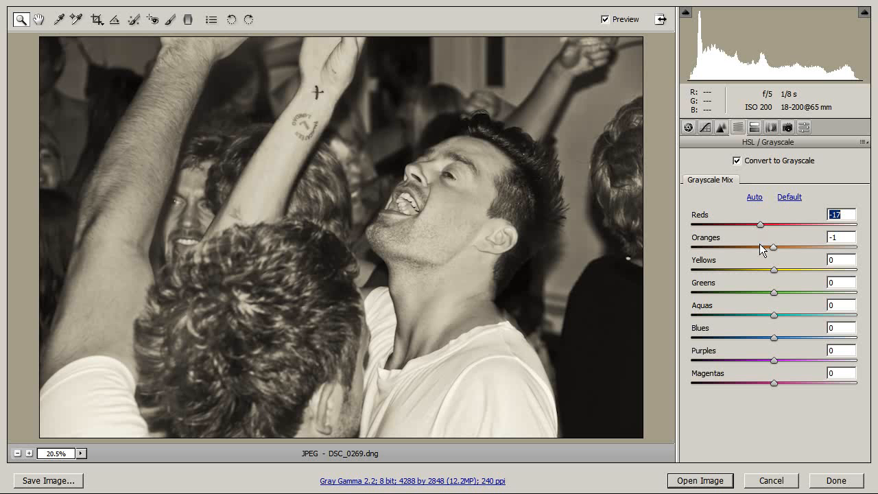
pyautogui.click(842, 215)
# Open the processed raw image in Photoshop and change its colour mode to RGB Color.
pyautogui.click(701, 481)
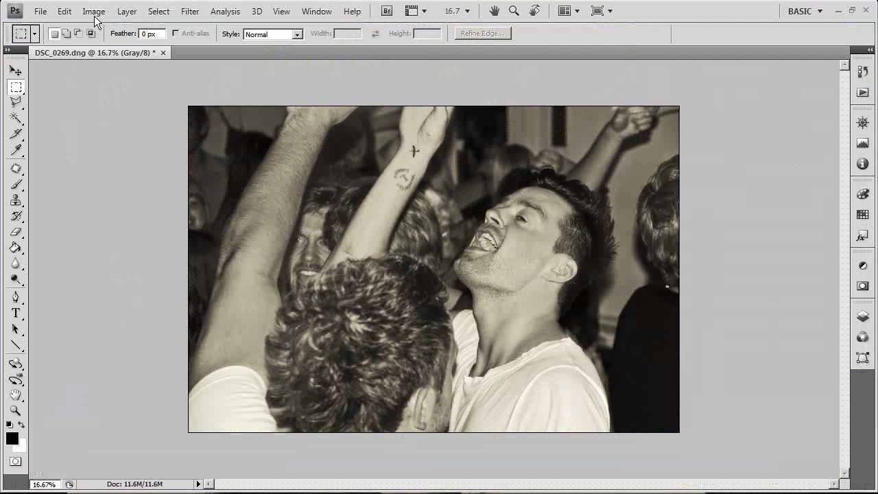
pyautogui.moveTo(100, 30)
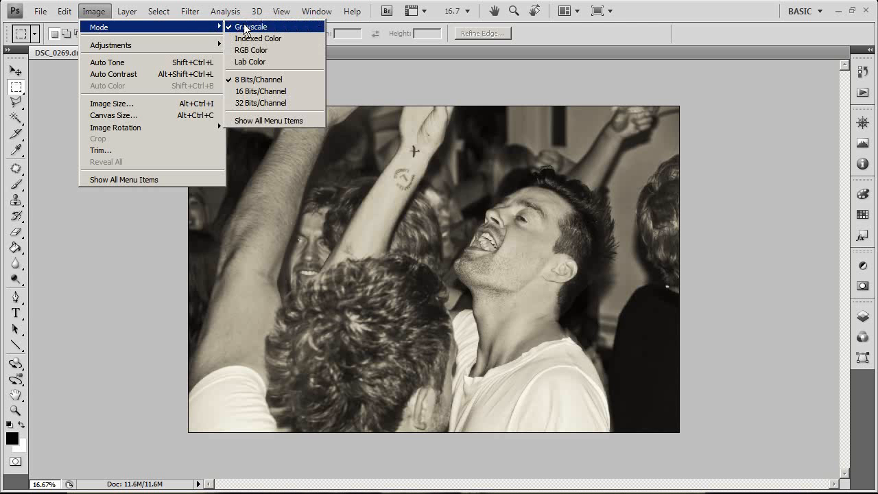
pyautogui.click(264, 50)
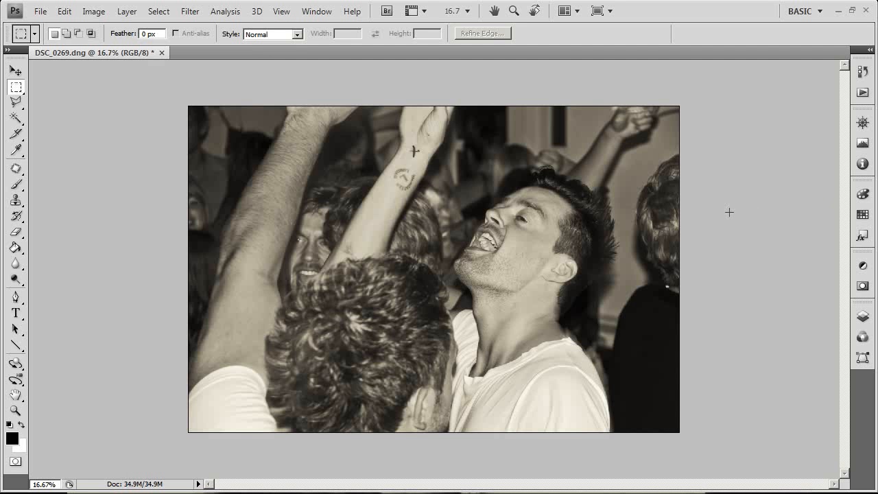
# Add a Curves adjustment layer with a gentle S-curve, lowering the shadows and placing a highlight point at input 180, output 181.
pyautogui.click(858, 268)
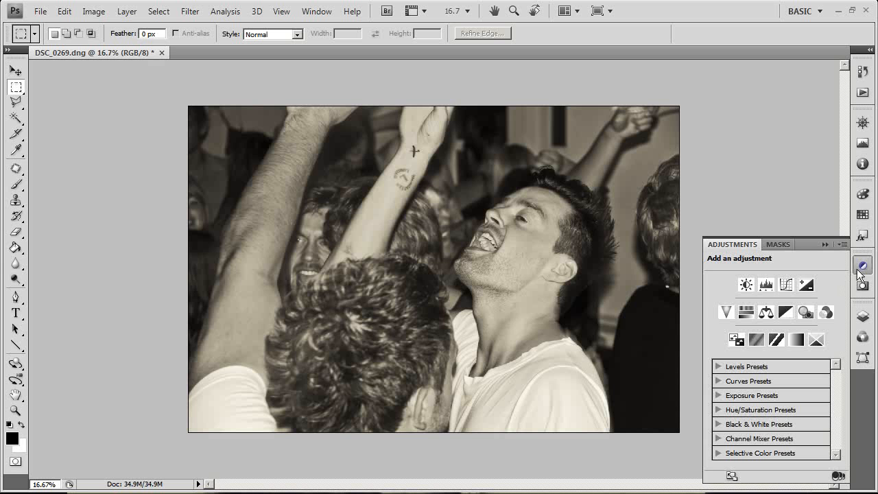
pyautogui.click(787, 286)
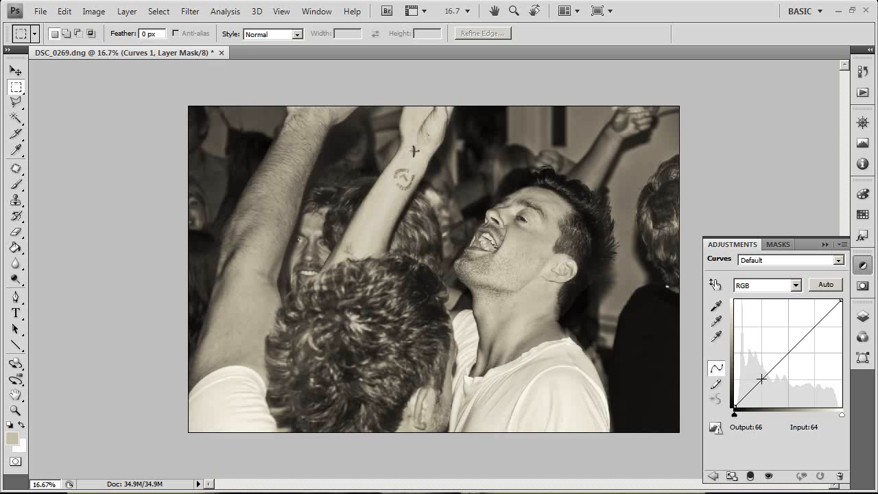
pyautogui.moveTo(760, 379); pyautogui.dragTo(766, 382)
pyautogui.moveTo(815, 339); pyautogui.dragTo(809, 330)
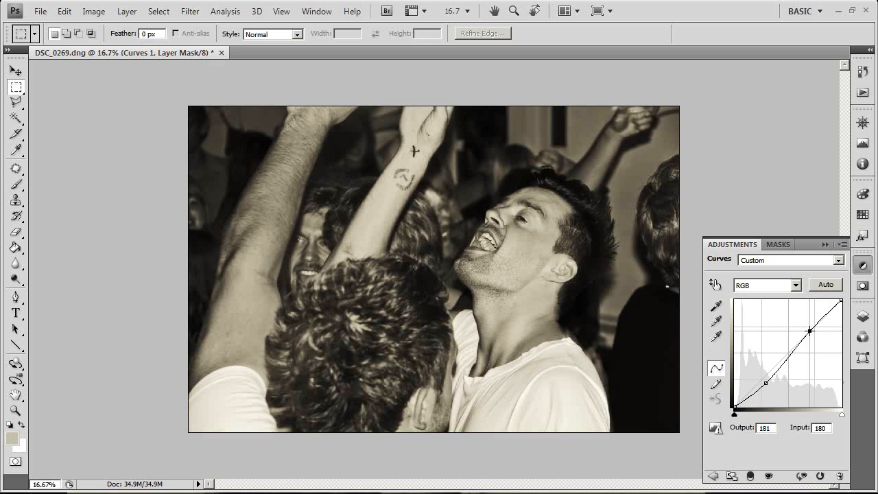
# Compare the photo with and without the Curves adjustment layer.
pyautogui.click(863, 266)
pyautogui.click(863, 316)
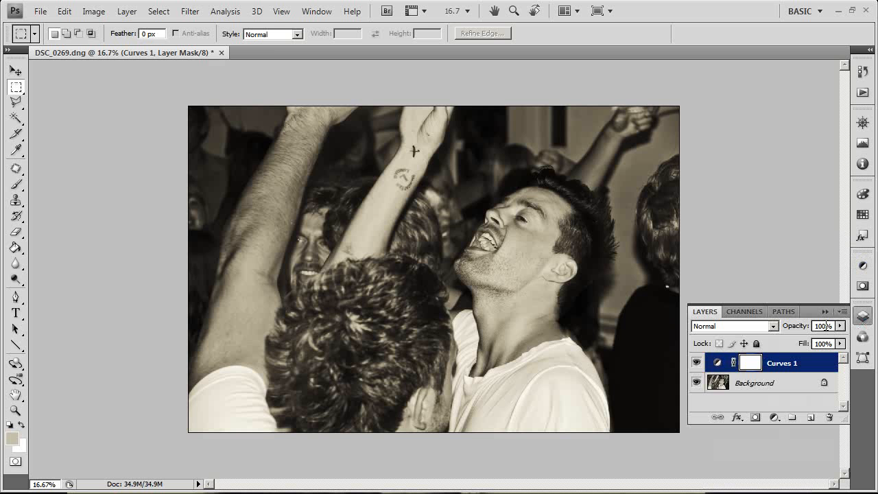
pyautogui.click(696, 364)
pyautogui.click(696, 364)
pyautogui.click(696, 364)
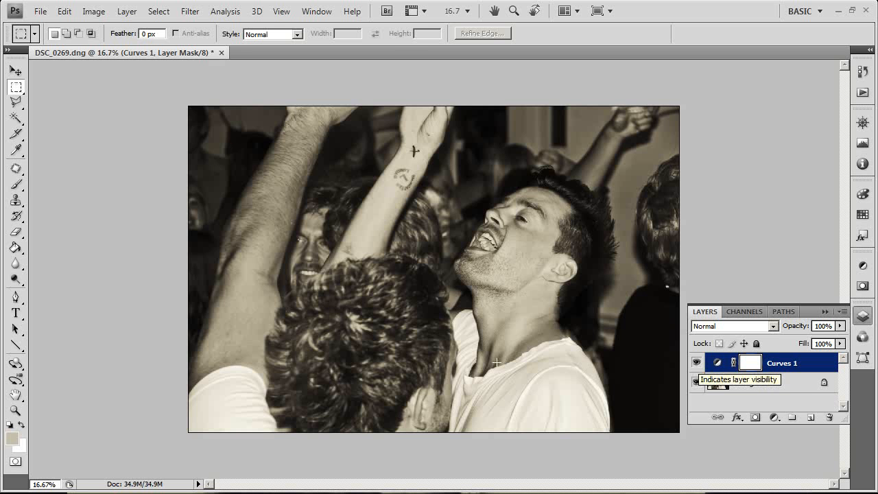
# On a new layer, draw a reversed radial black-to-transparent gradient from near the photo's centre to just past its left edge.
pyautogui.press('g')
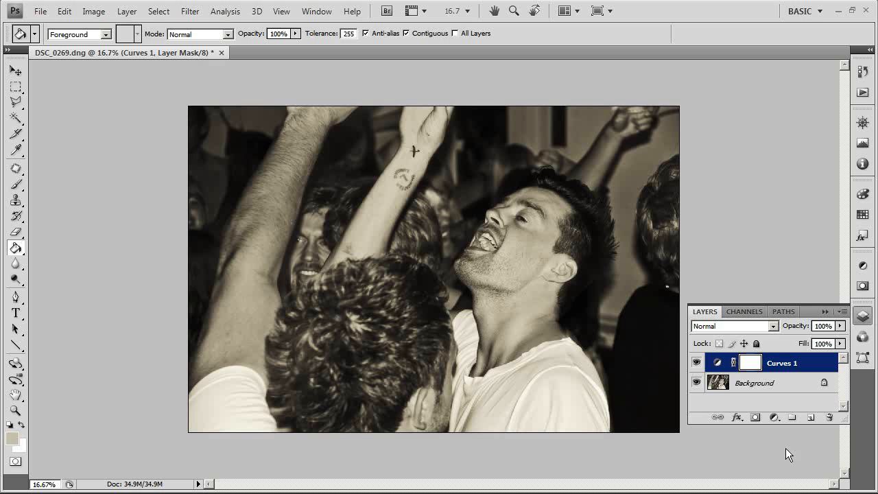
pyautogui.click(810, 417)
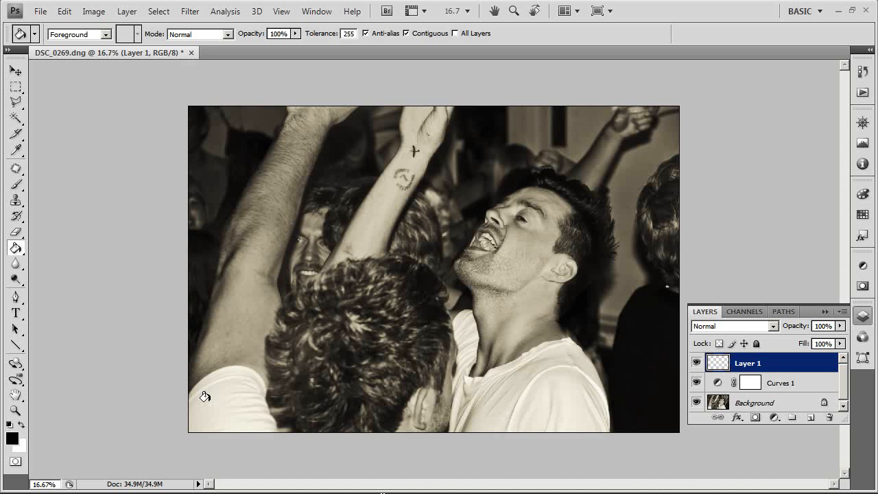
pyautogui.moveTo(17, 253); pyautogui.dragTo(44, 246)
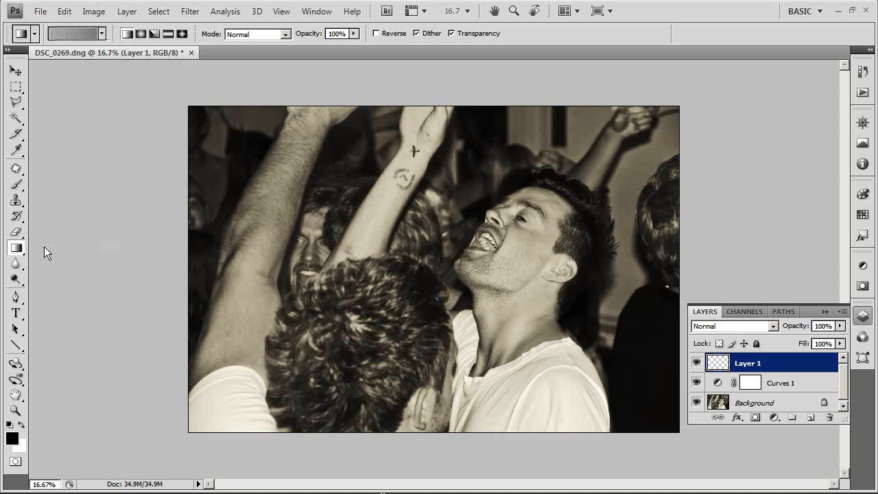
pyautogui.click(100, 35)
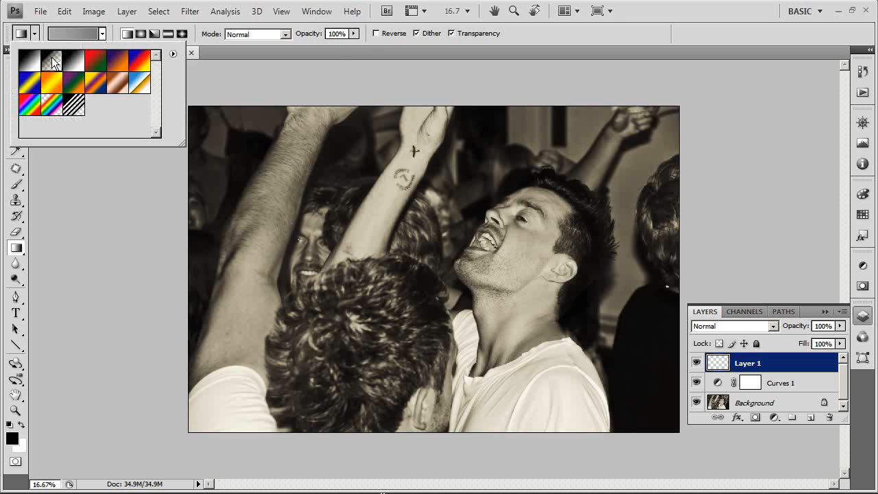
pyautogui.doubleClick(54, 62)
pyautogui.click(376, 33)
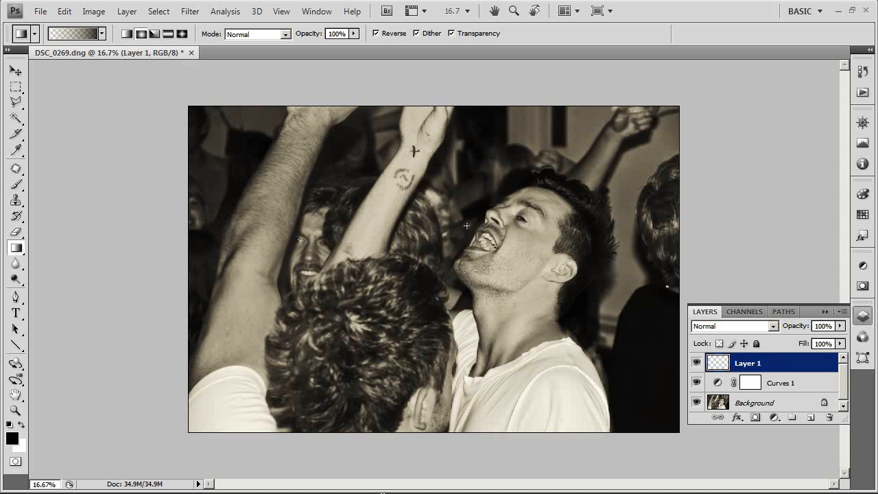
pyautogui.moveTo(466, 225); pyautogui.dragTo(168, 226)
pyautogui.moveTo(167, 226); pyautogui.dragTo(168, 227)
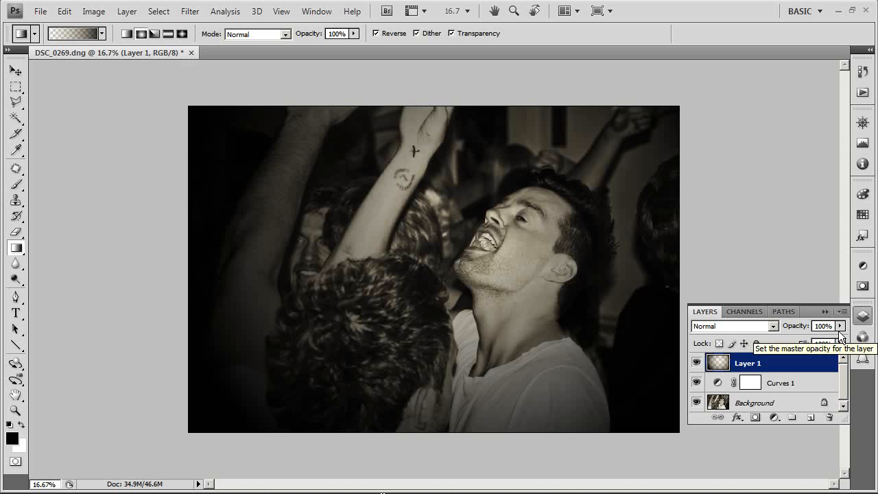
# Lower the gradient layer's opacity to 15% and compare the photo with and without the vignette.
pyautogui.click(842, 330)
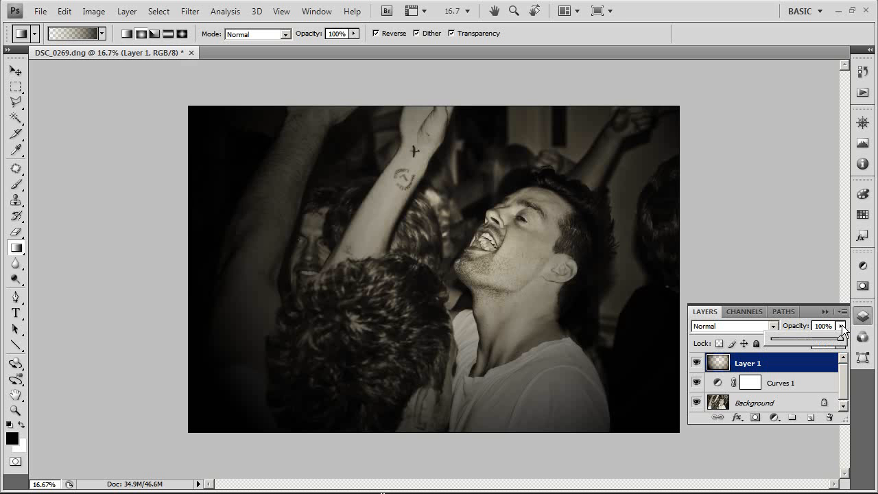
pyautogui.moveTo(836, 341); pyautogui.dragTo(782, 345)
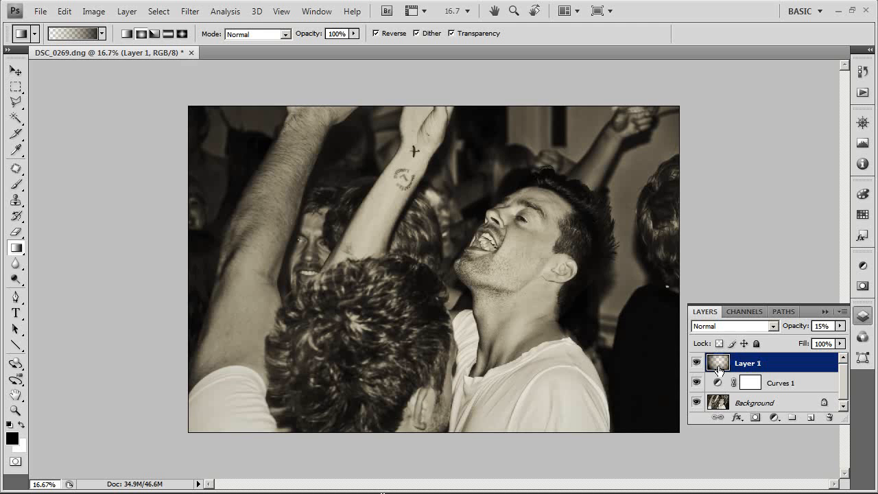
pyautogui.click(697, 364)
pyautogui.click(697, 364)
pyautogui.click(697, 364)
pyautogui.click(697, 364)
# Turn on proof colours and add a Gradient Map adjustment layer above the vignette layer.
pyautogui.hotkey('ctrl', 'y')
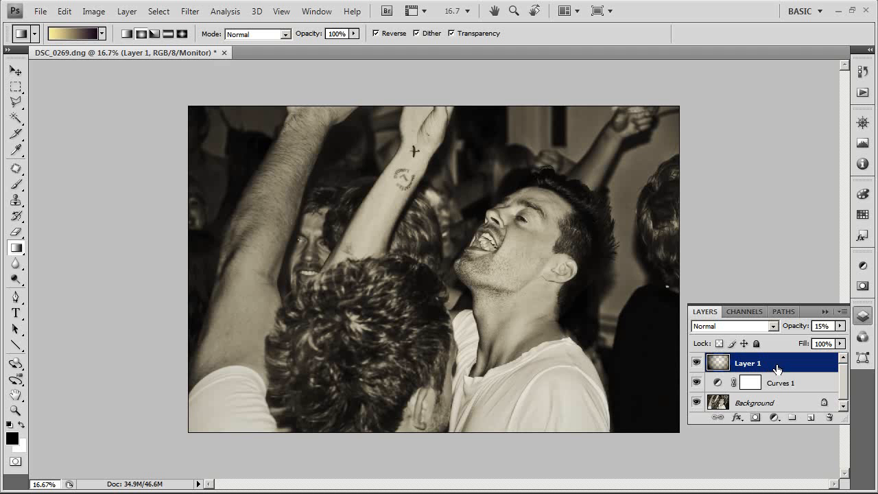
pyautogui.click(776, 420)
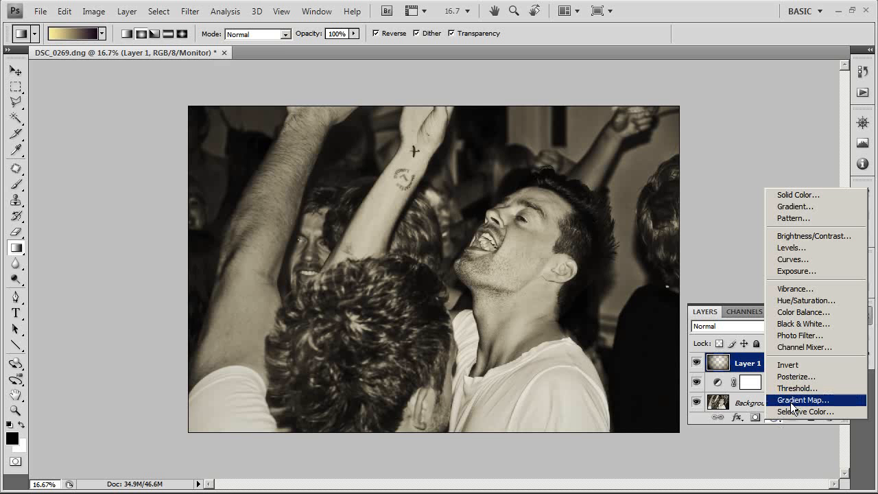
pyautogui.click(795, 400)
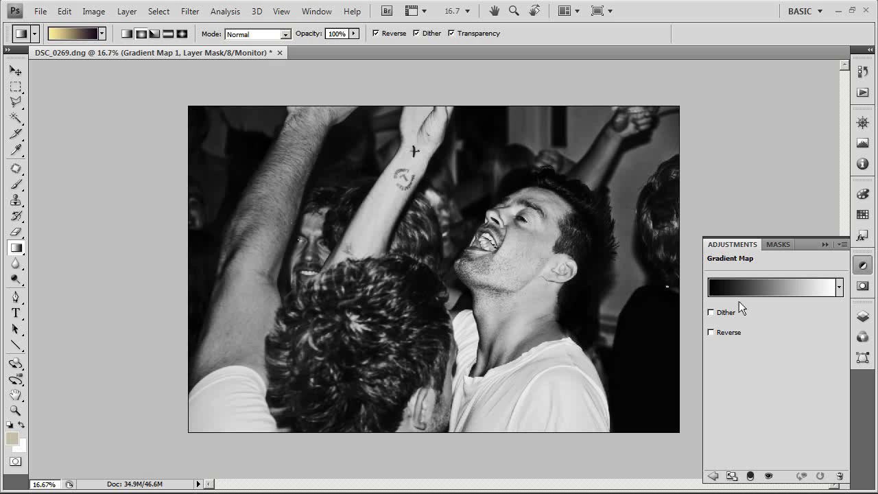
# Change the gradient map's white end stop to a pale yellow, colour #fff99e.
pyautogui.click(787, 289)
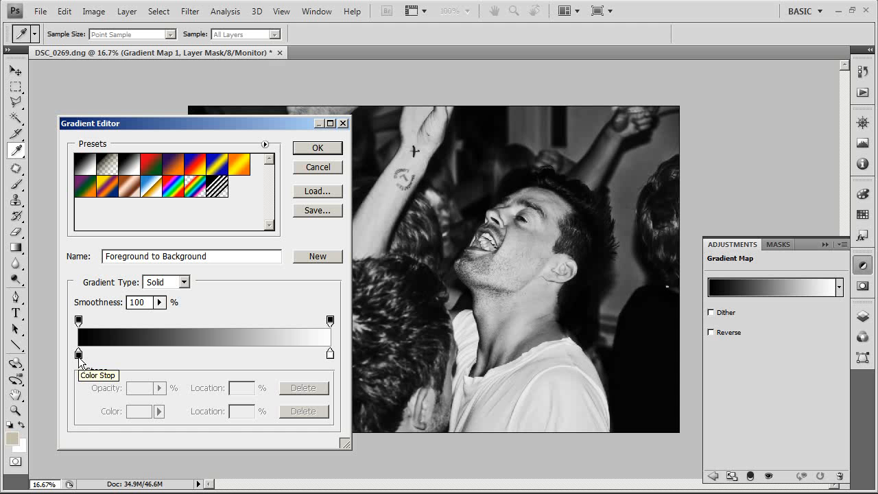
pyautogui.doubleClick(329, 355)
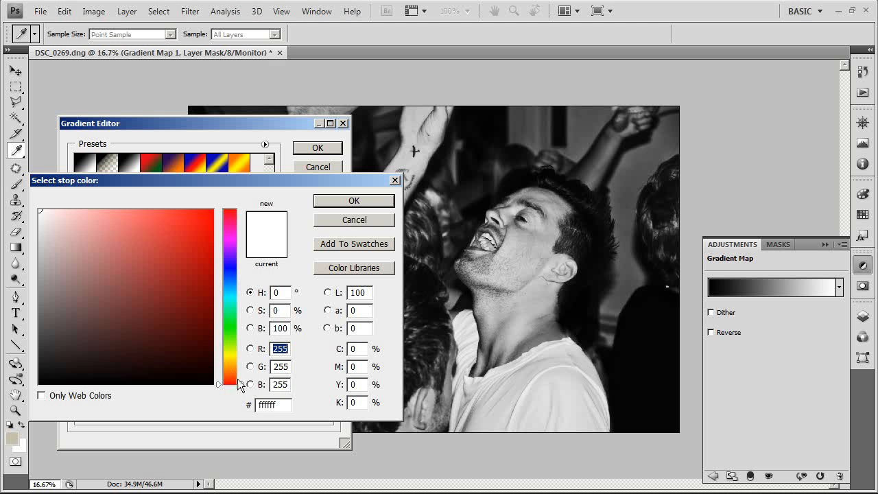
pyautogui.moveTo(238, 384); pyautogui.dragTo(238, 354)
pyautogui.moveTo(85, 212)
pyautogui.mouseDown()
pyautogui.moveTo(112, 210)
pyautogui.moveTo(100, 209)
pyautogui.mouseUp()
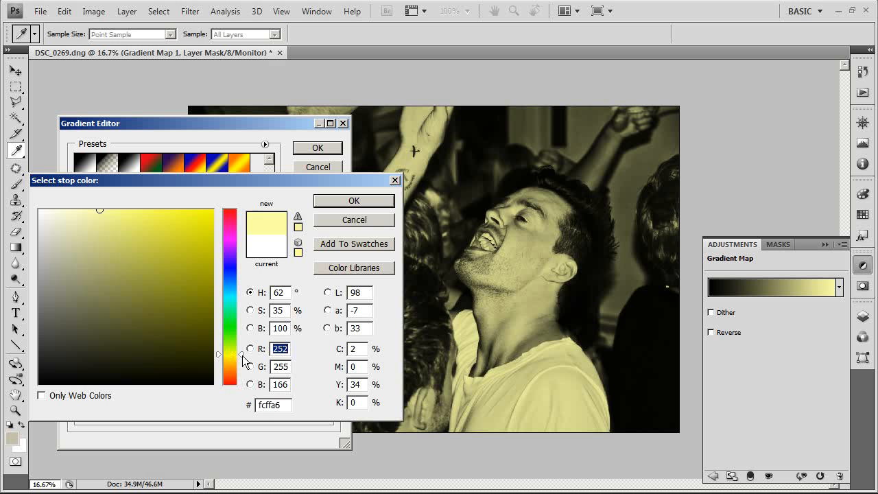
pyautogui.moveTo(242, 357); pyautogui.dragTo(242, 357)
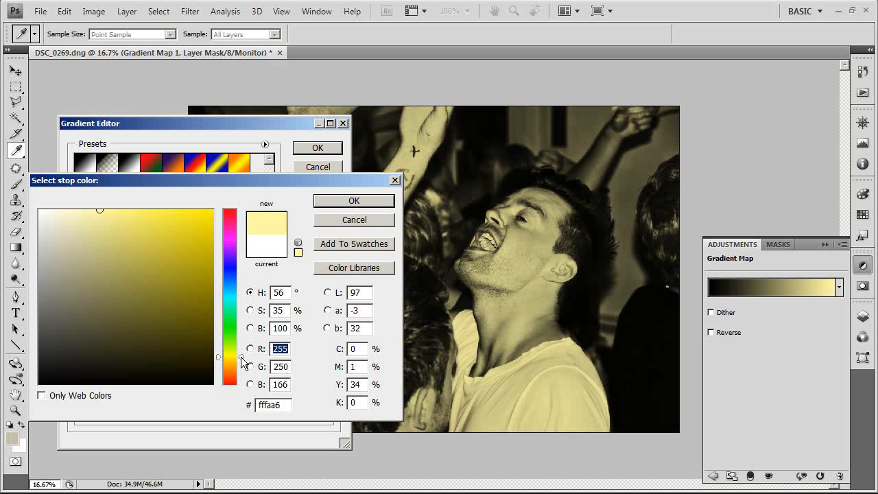
pyautogui.click(104, 207)
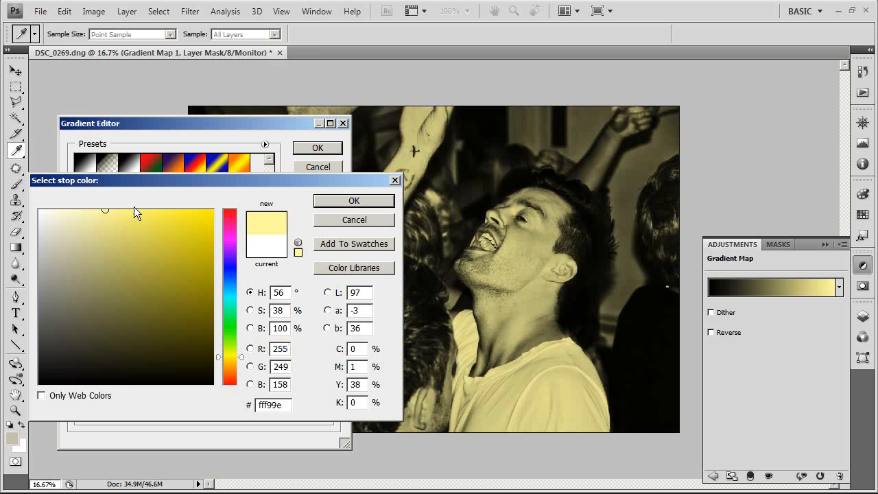
pyautogui.click(345, 203)
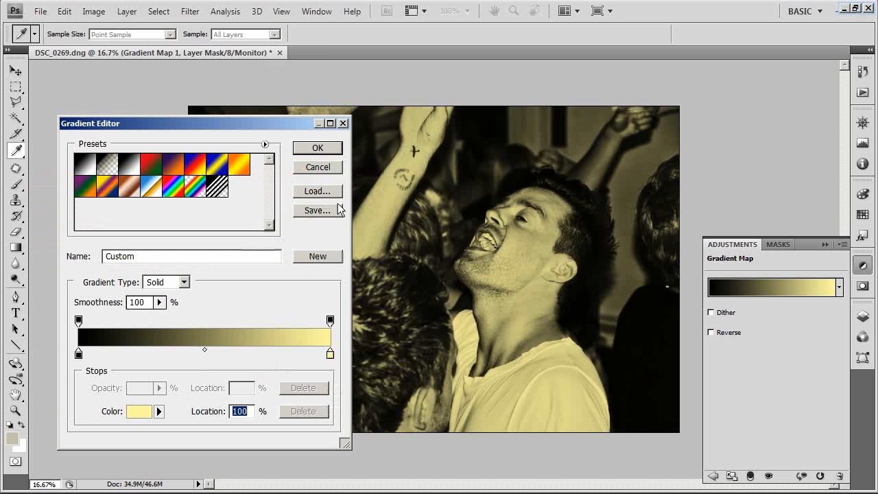
# Change the gradient map's black end stop to a very dark purple, colour #17001f, and accept the gradient.
pyautogui.doubleClick(79, 354)
pyautogui.moveTo(230, 249); pyautogui.dragTo(229, 246)
pyautogui.moveTo(190, 308); pyautogui.dragTo(212, 363)
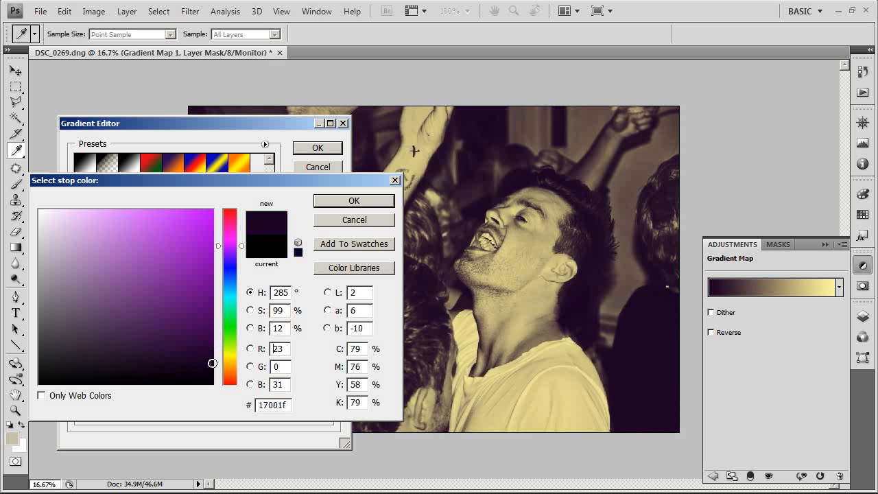
pyautogui.click(354, 200)
pyautogui.click(319, 148)
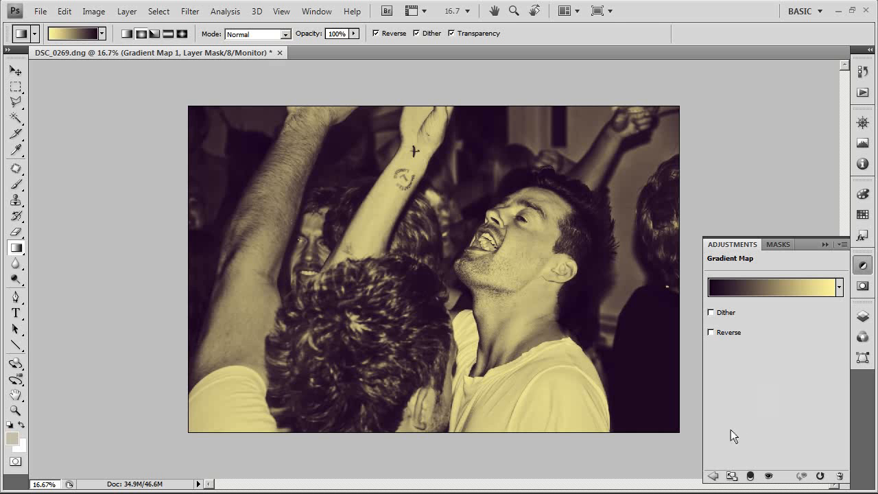
# Add a Curves adjustment layer above the gradient map, anchor the shadows at input 65, output 64, and raise the brighter tones.
pyautogui.click(714, 475)
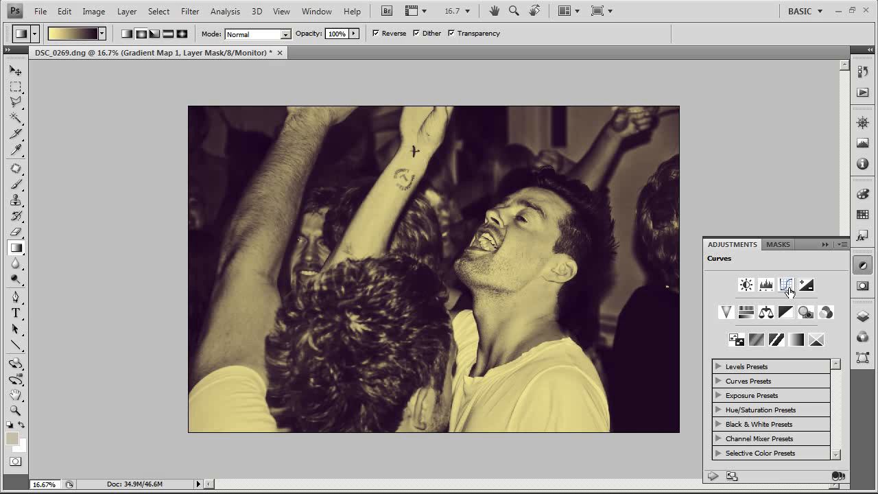
pyautogui.click(786, 285)
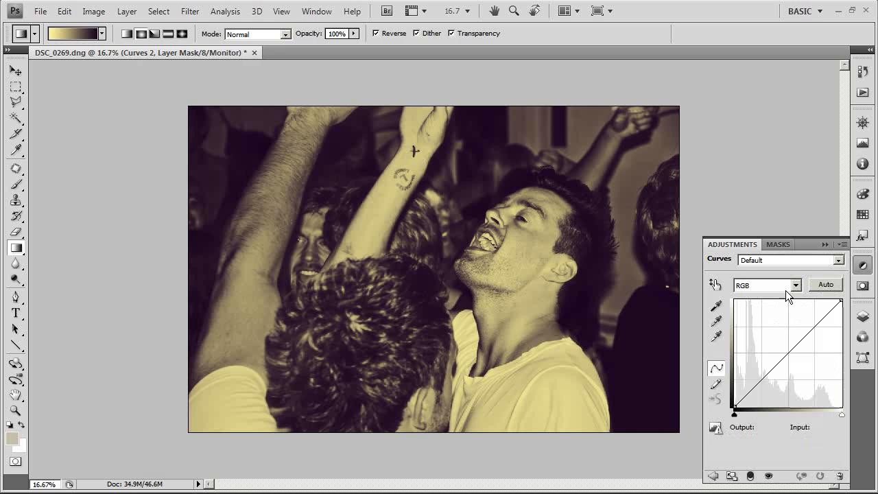
pyautogui.click(762, 379)
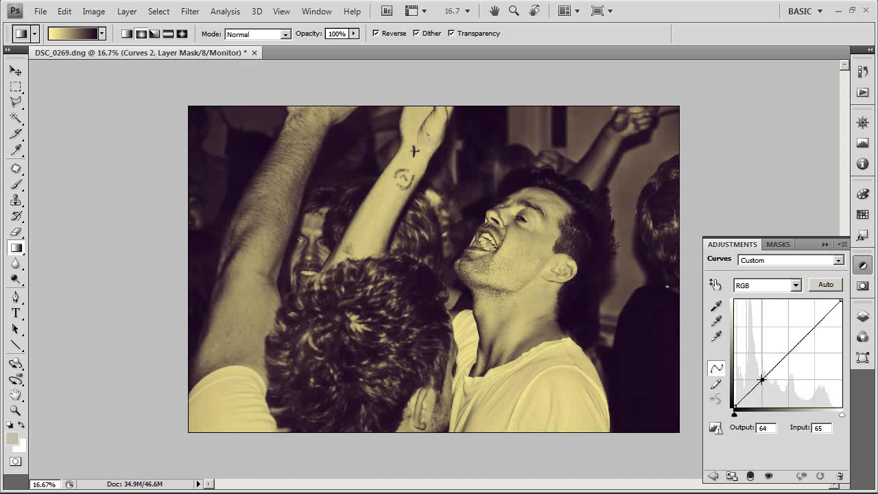
pyautogui.moveTo(804, 329); pyautogui.dragTo(795, 336)
# Stamp all visible layers into a new top layer and sharpen it with Unsharp Mask at 100% amount, 1.5 pixels radius and threshold 0.
pyautogui.click(863, 317)
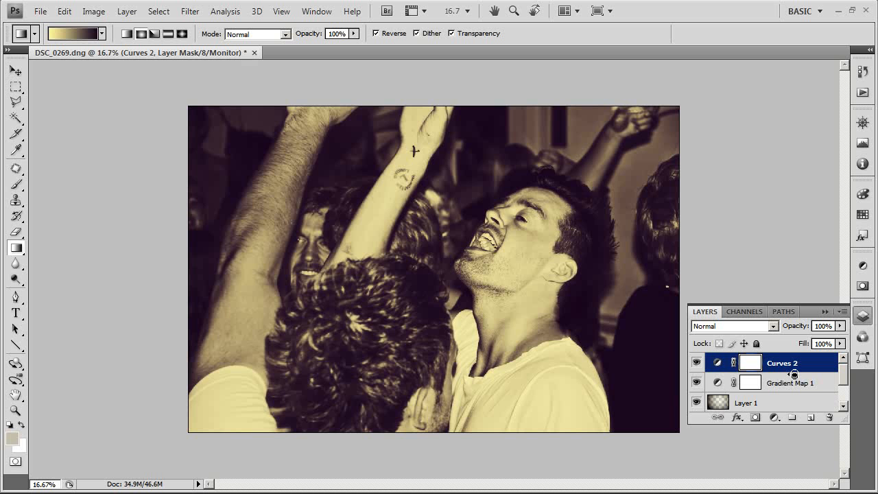
pyautogui.hotkey('ctrl', 'shift', 'alt', 'e')
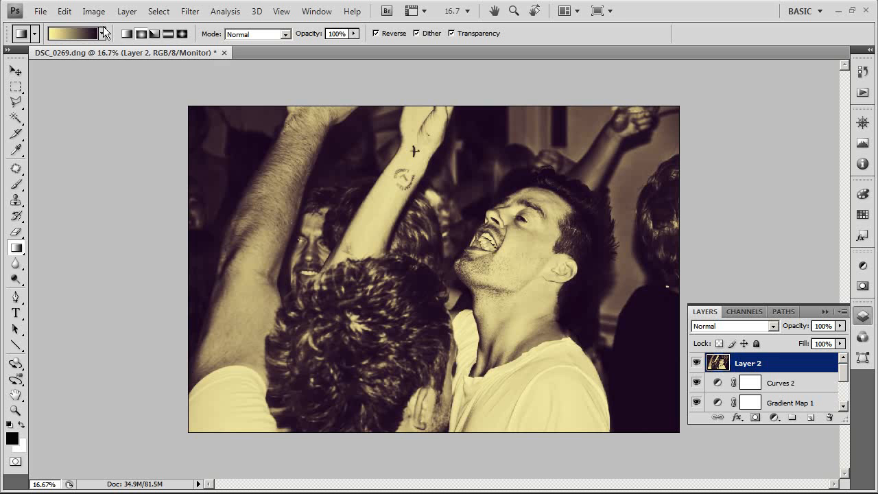
pyautogui.click(190, 11)
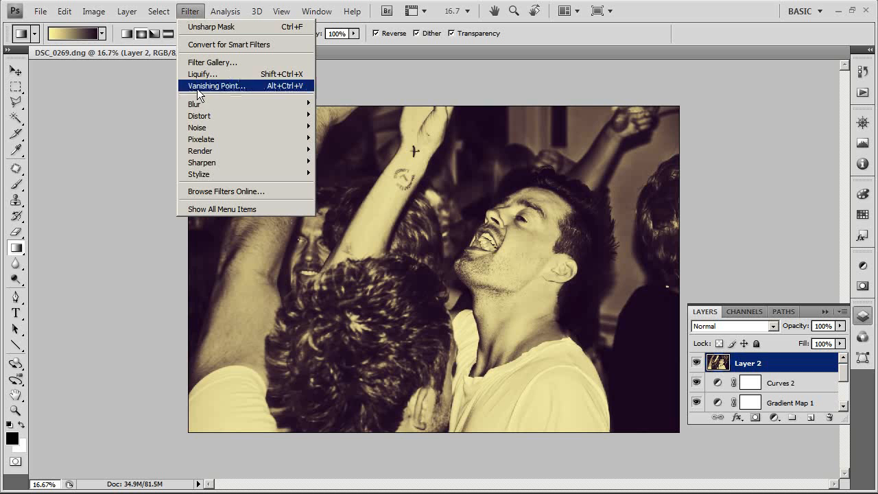
pyautogui.moveTo(223, 162)
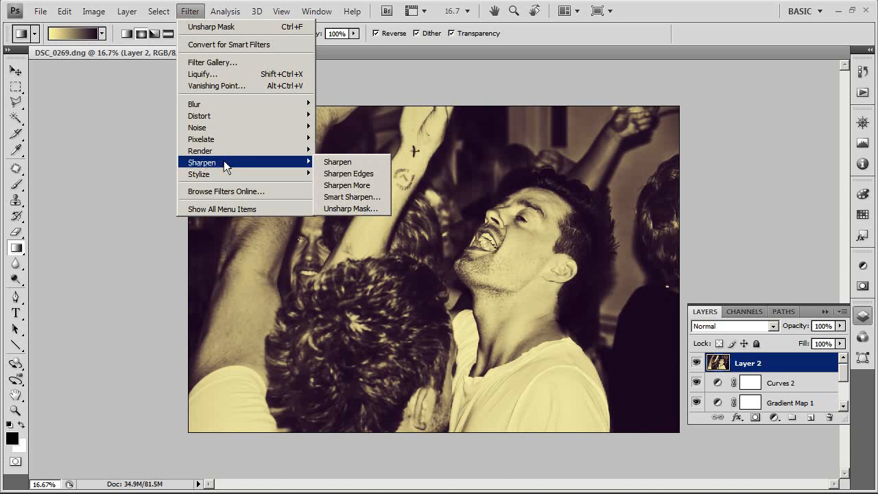
pyautogui.click(351, 208)
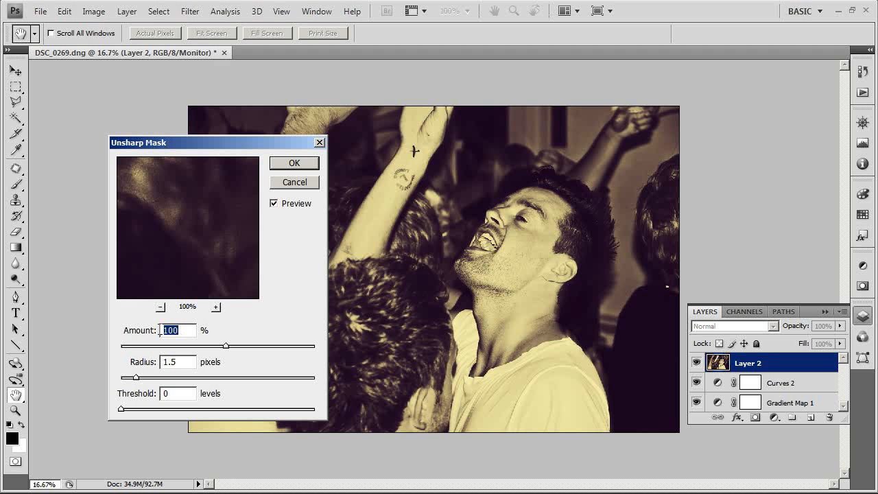
pyautogui.doubleClick(184, 363)
pyautogui.click(190, 364)
pyautogui.click(191, 329)
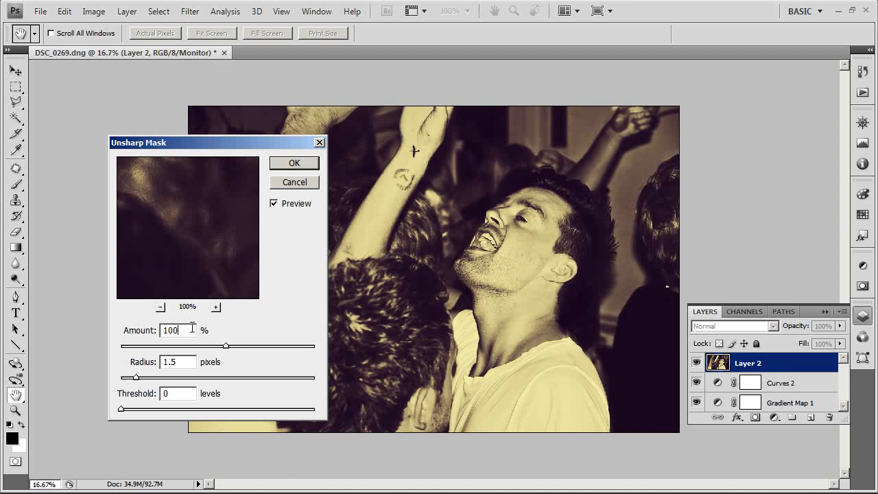
pyautogui.click(297, 163)
# Examine the toned, sharpened photo enlarged in full-screen view on a black background.
pyautogui.press('g')
pyautogui.press('f')
pyautogui.press('f')
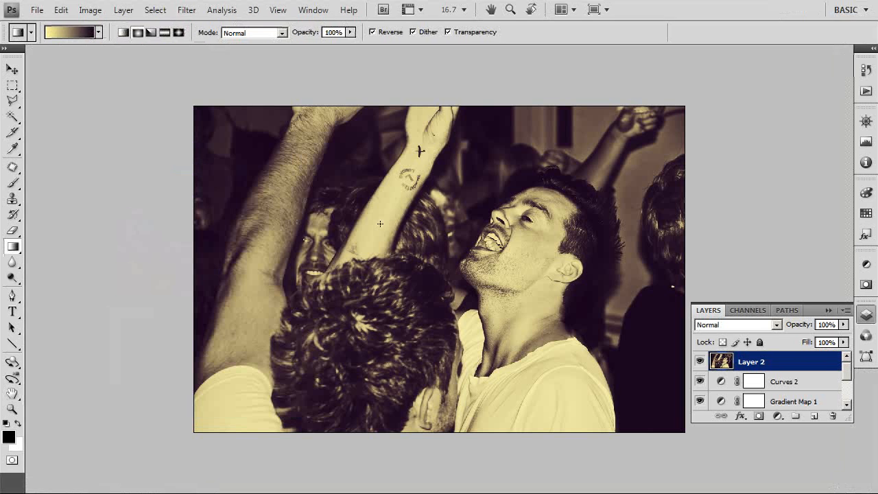
pyautogui.scroll(3, 492, 277)
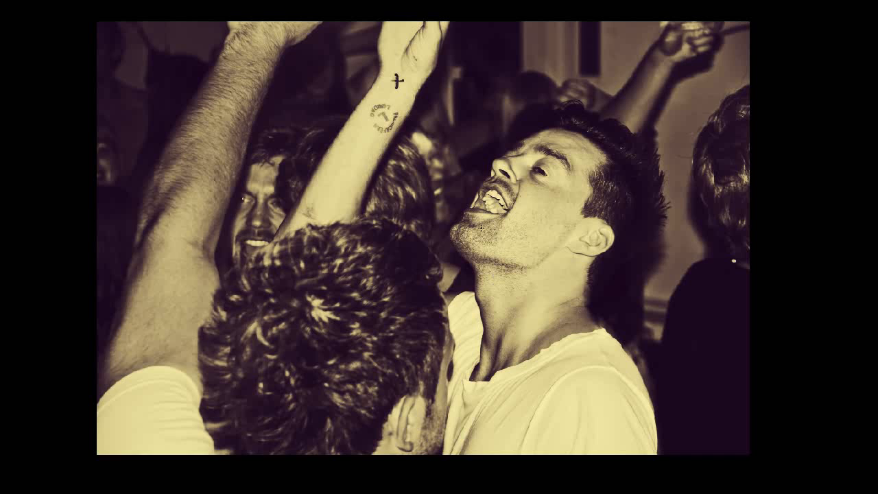